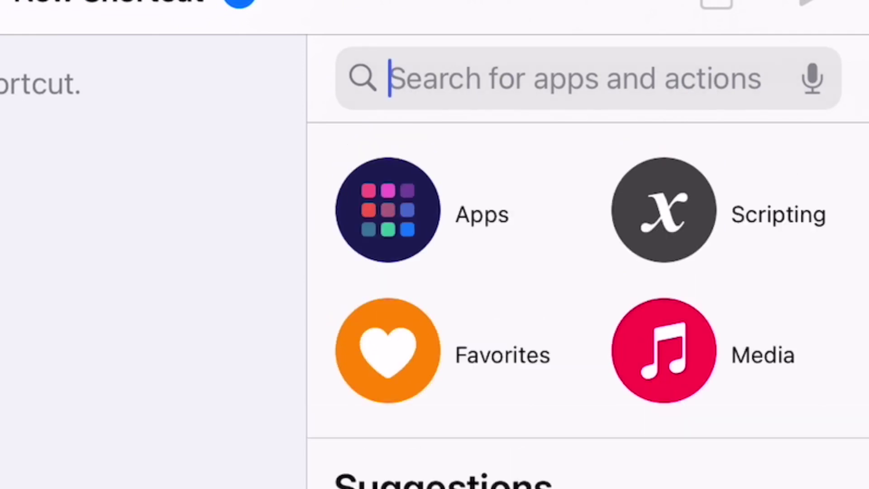
Step: Add an Open App action to the new shortcut that launches Roblox
type("dpen app")
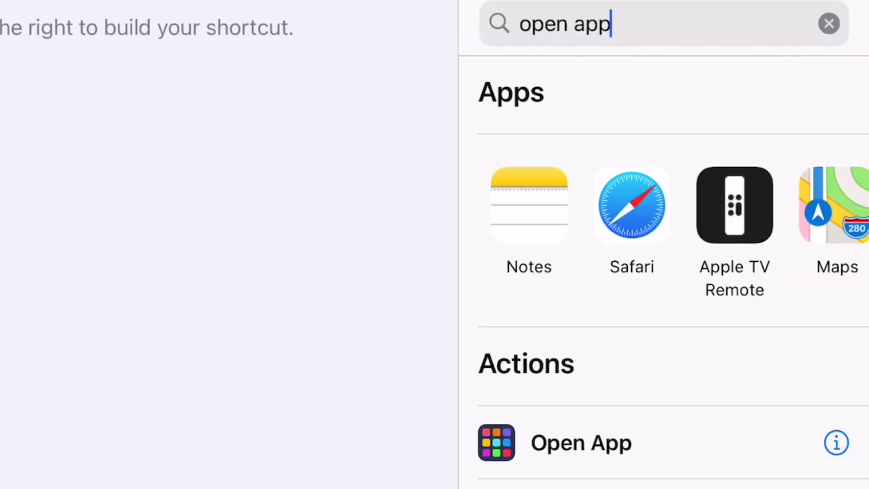
left_click(581, 442)
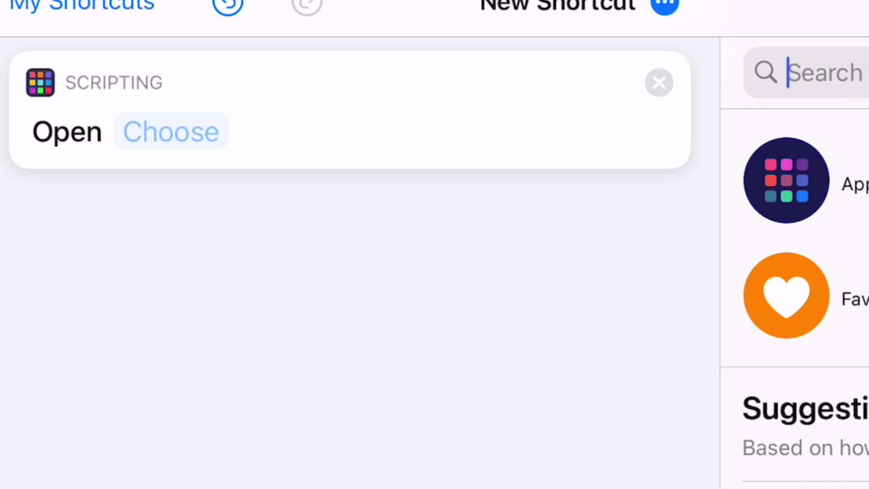
left_click(171, 131)
type("r")
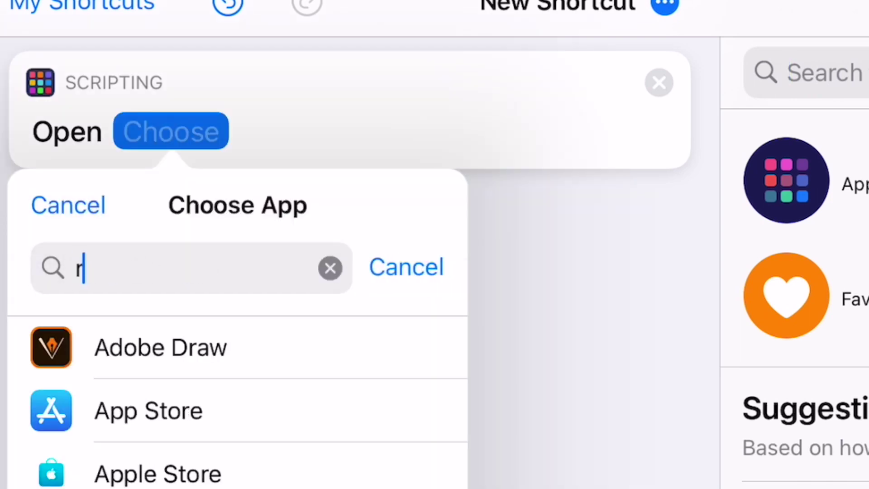
type("oblox")
left_click(131, 348)
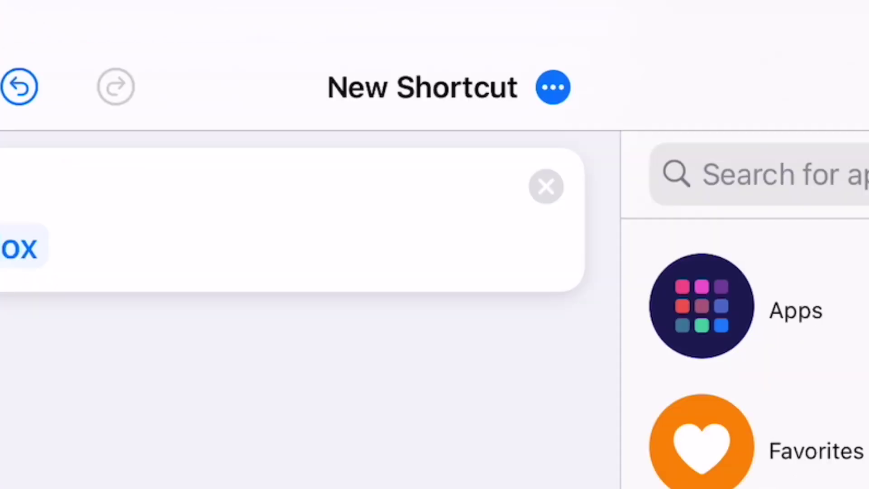
Step: Name the shortcut 'Roblox 🕹' in its details
left_click(715, 56)
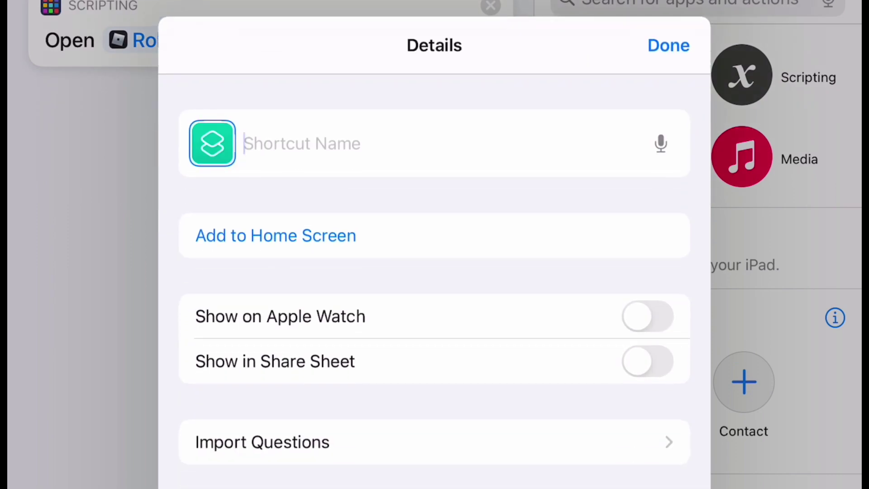
type("z")
key("BackSpace")
type("Roblo")
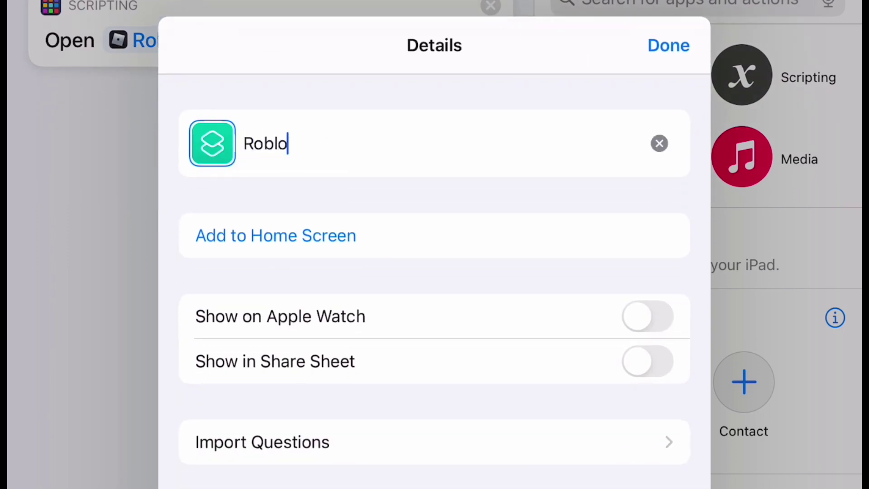
type("x 🕹")
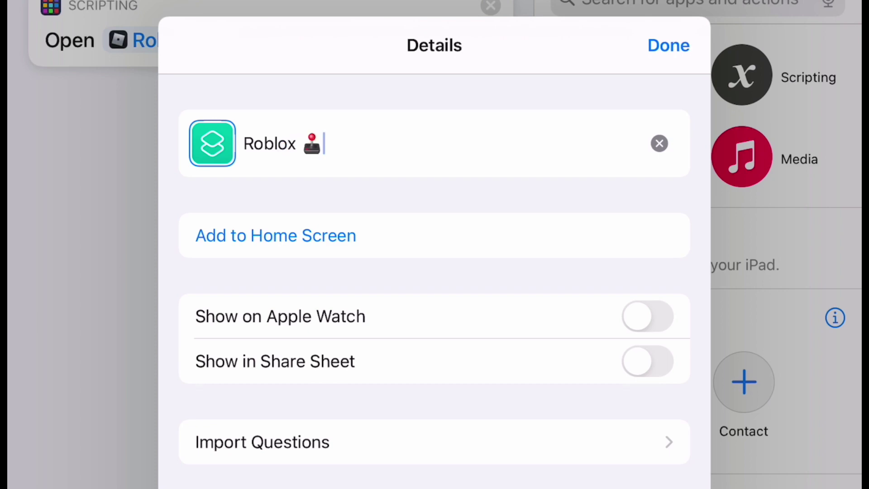
Step: Set the home-screen name to 'Roblox 💙 🕹 🥰' and bring up the icon options
left_click(276, 236)
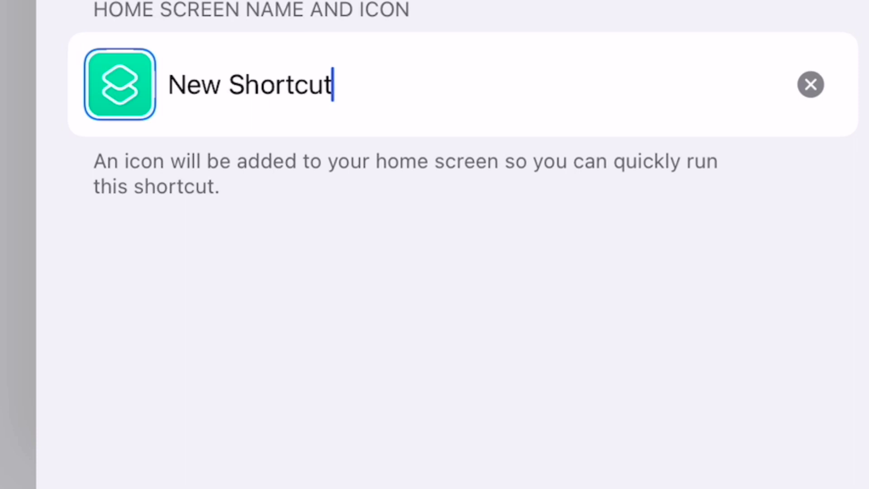
type("Roblox 💙 🕹 🥰")
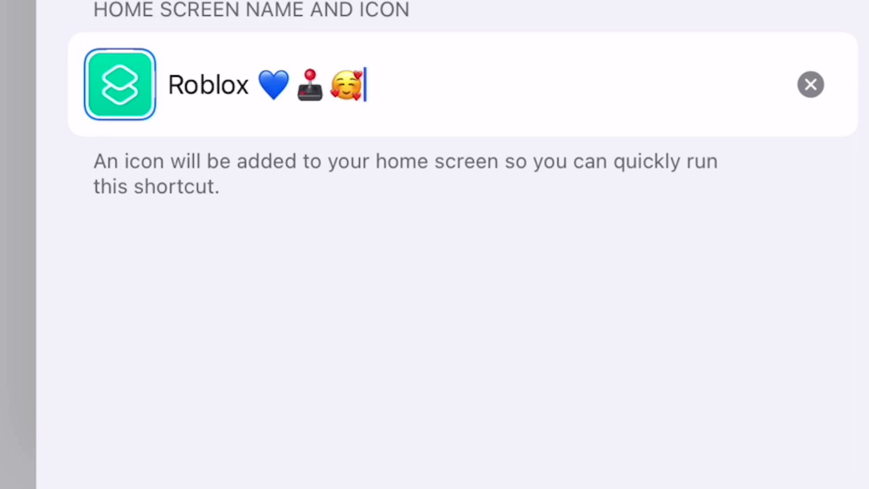
left_click(120, 84)
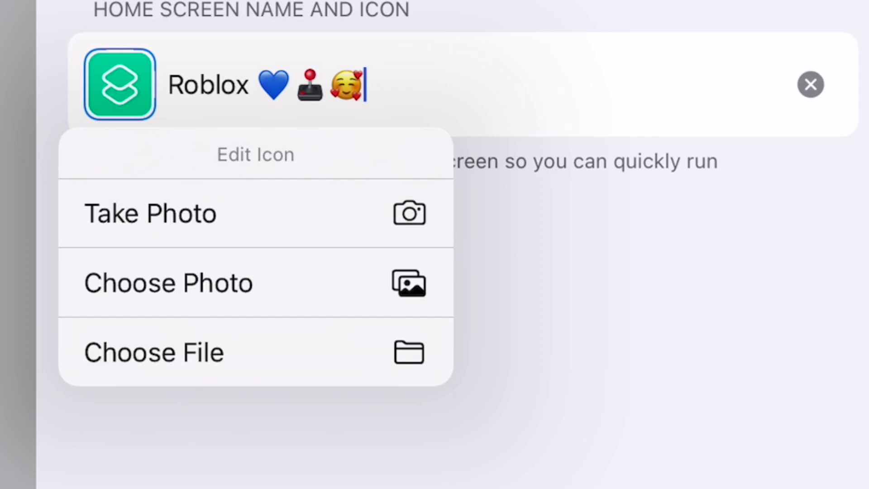
Step: Use the globe photo as the icon and add the Roblox shortcut to the home screen
left_click(169, 283)
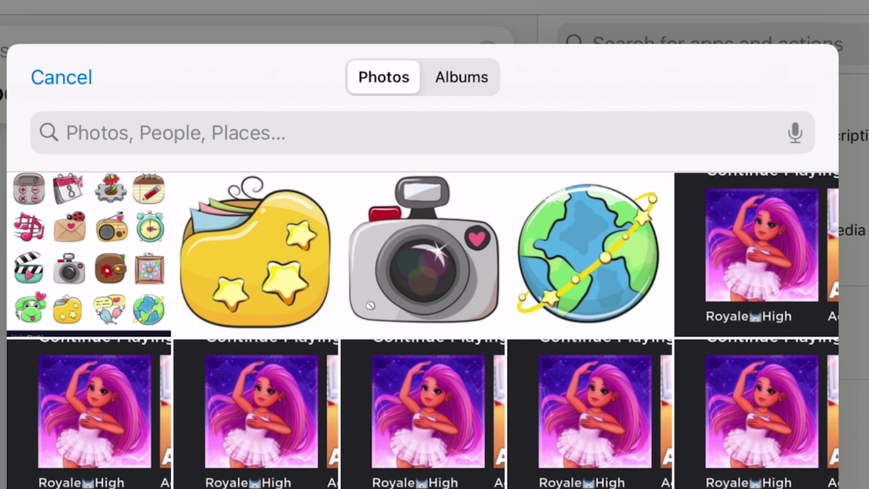
left_click(587, 253)
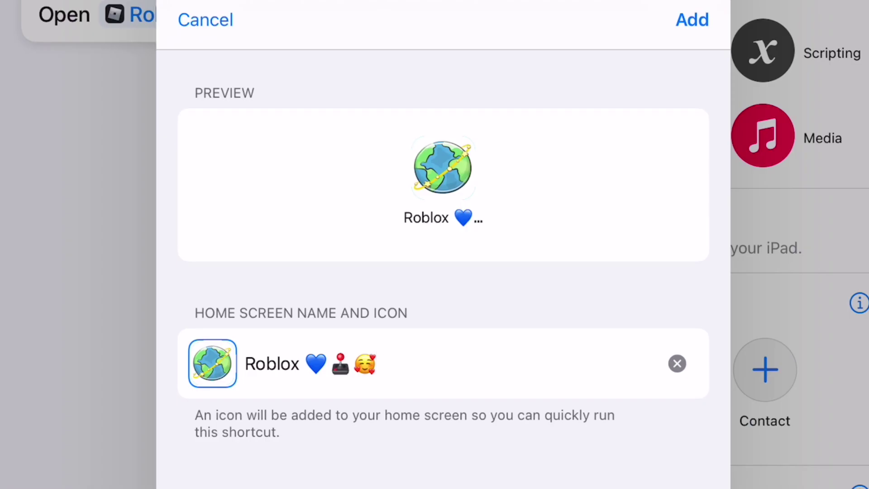
left_click(692, 20)
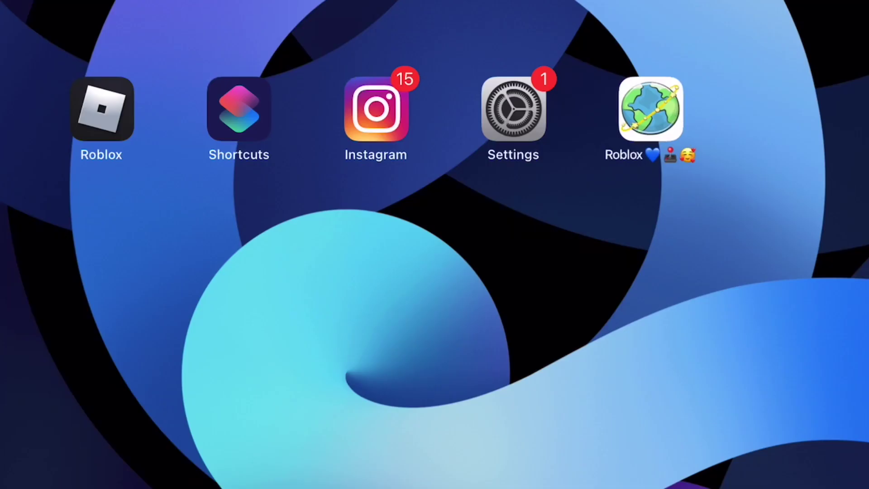
Step: Run the globe-icon shortcut to confirm it launches Roblox
left_click(651, 109)
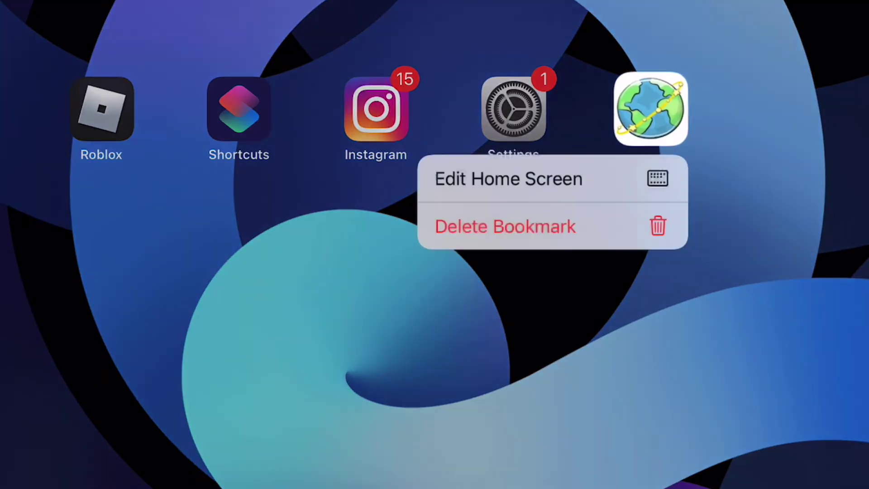
key("Escape")
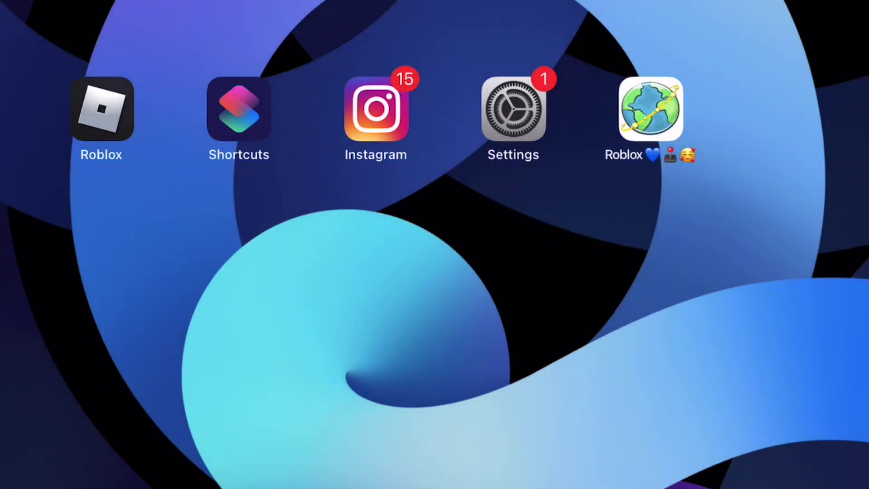
left_click(651, 110)
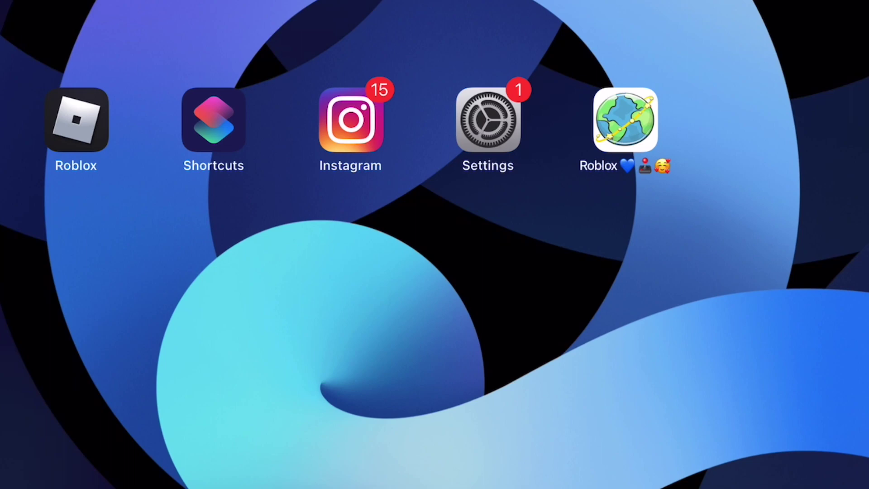
Step: Move the original Roblox app icon off the first home screen page
mouse_move(76, 119)
left_mouse_down()
mouse_move(304, 326)
mouse_move(497, 365)
mouse_move(632, 119)
left_mouse_up()
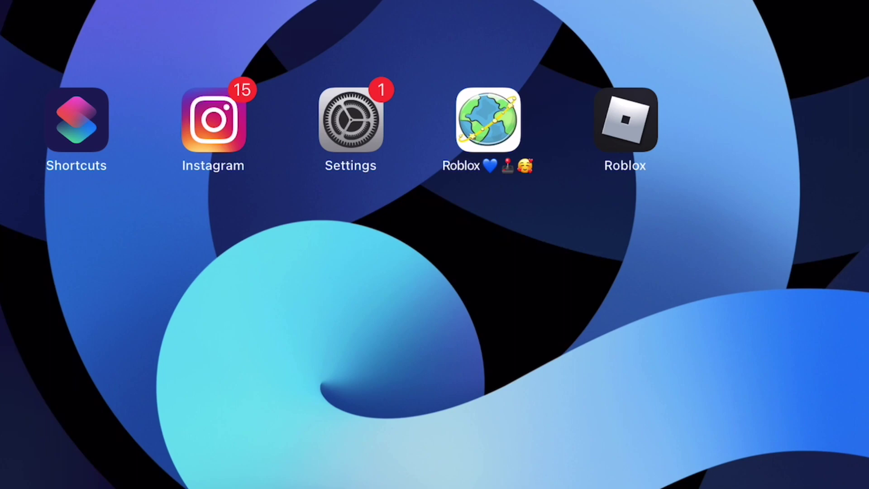
mouse_move(625, 120)
left_mouse_down()
mouse_move(547, 278)
mouse_move(75, 120)
left_mouse_up()
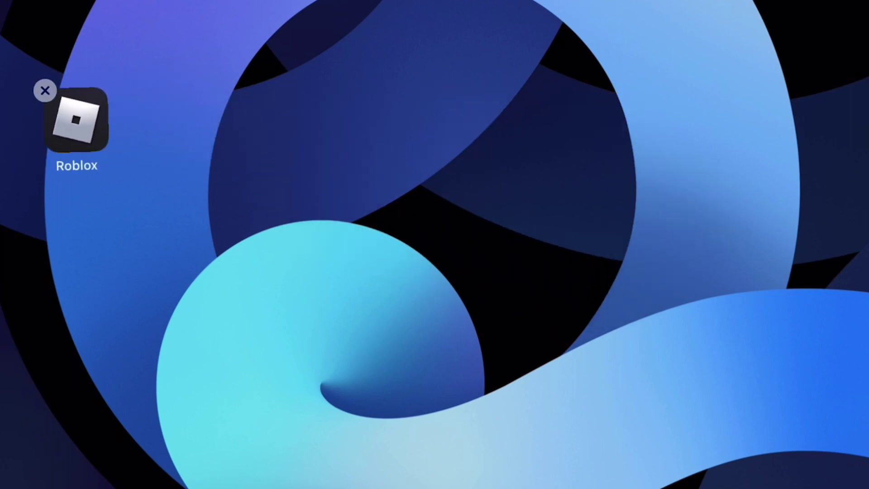
left_click_drag(181, 272, 634, 272)
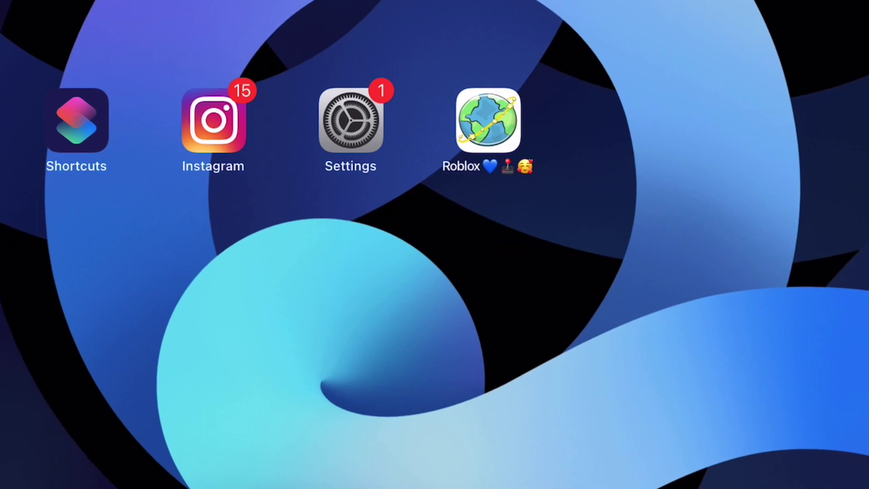
Step: Create a new shortcut with an Open App action that launches Instagram
left_click(77, 120)
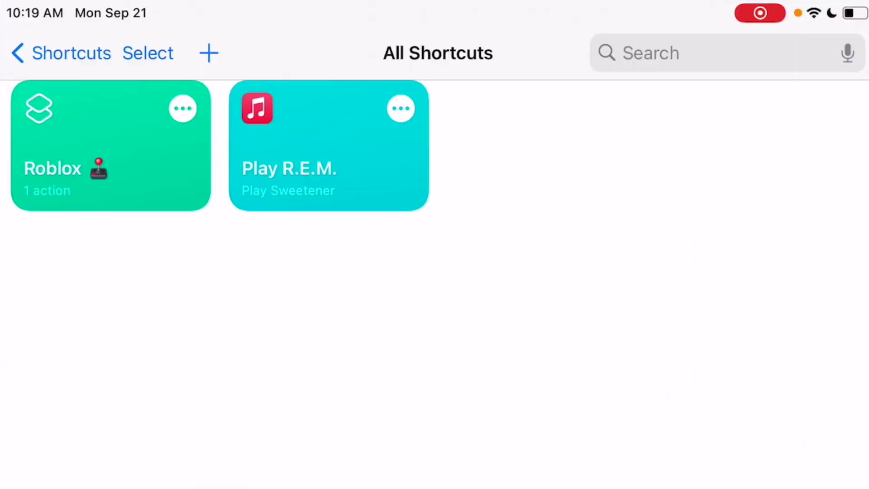
left_click(208, 53)
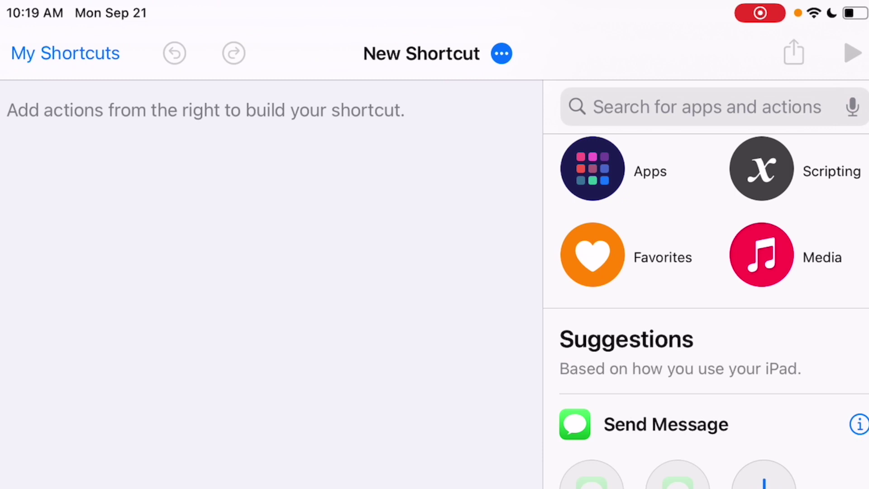
type("op")
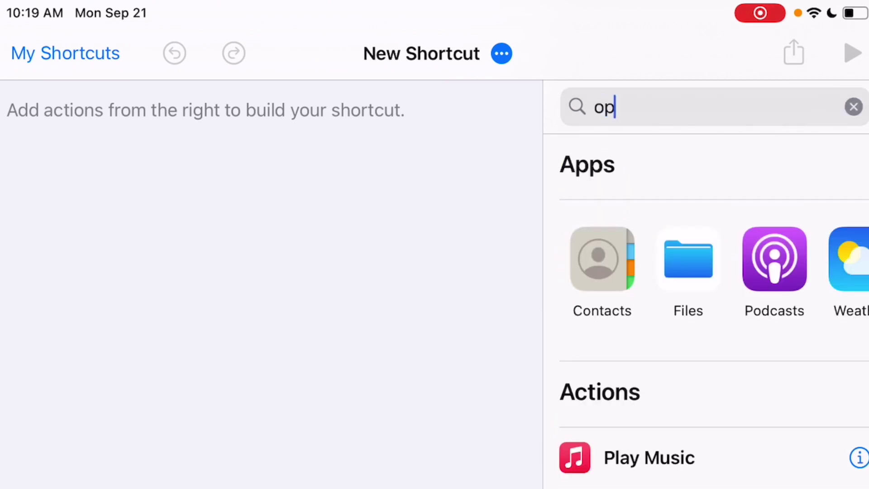
type("e")
left_click(670, 458)
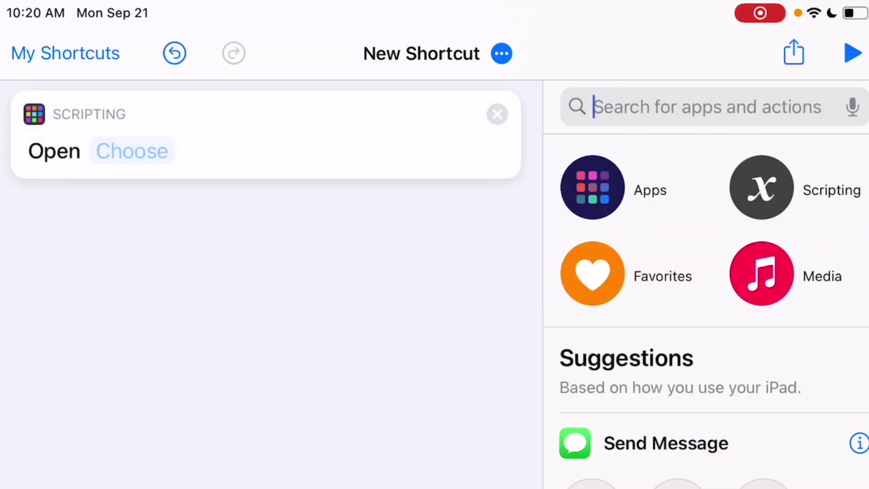
left_click(131, 150)
left_click(135, 407)
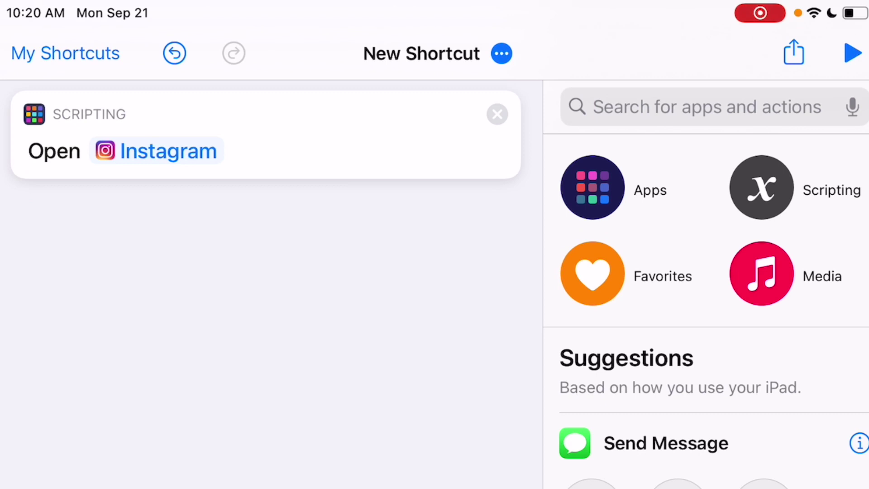
Step: Name the new shortcut 'Instagram' in its details
left_click(502, 53)
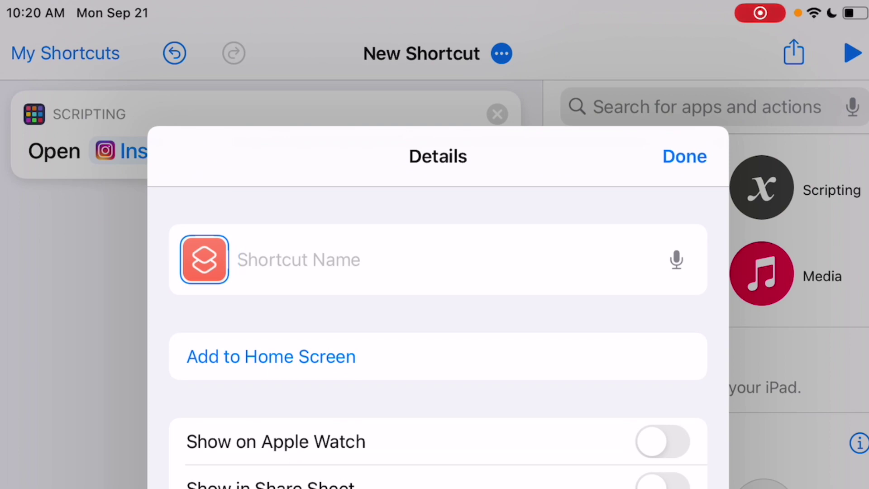
type("Instagram")
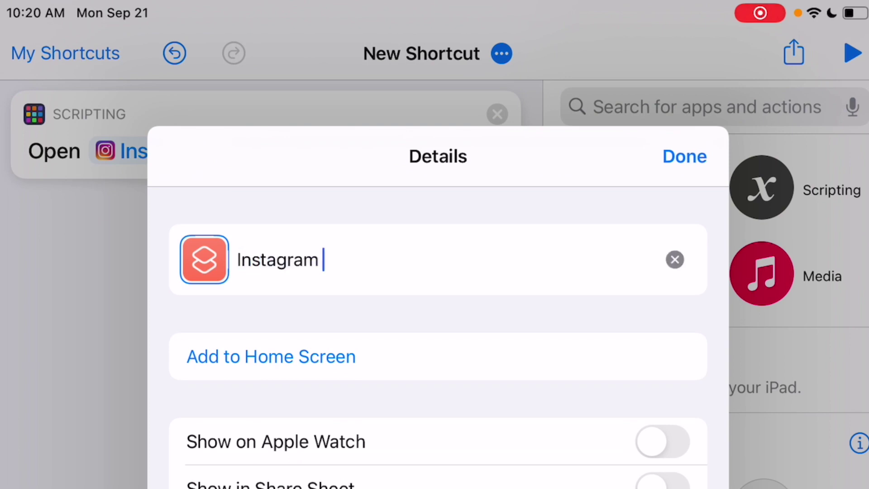
Step: Add it to the home screen as 'Instagram 💖' with the swirl wallpaper icon
left_click(272, 357)
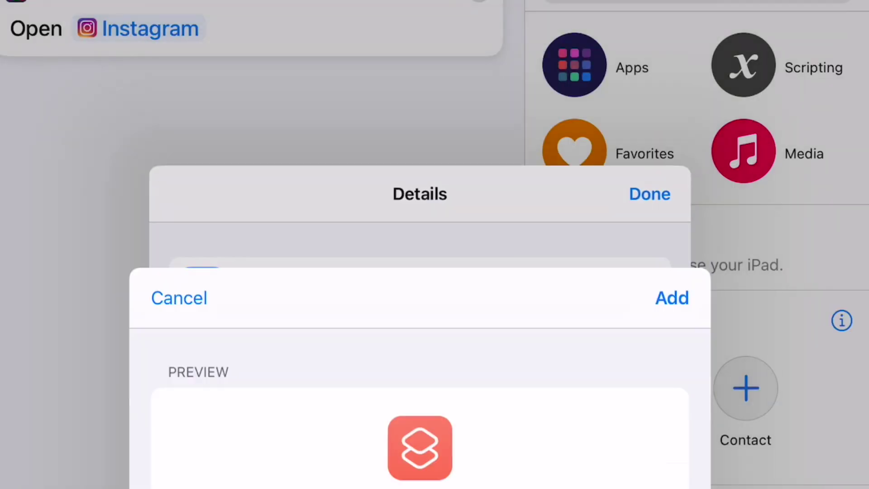
key("BackSpace")
key("BackSpace")
key("BackSpace")
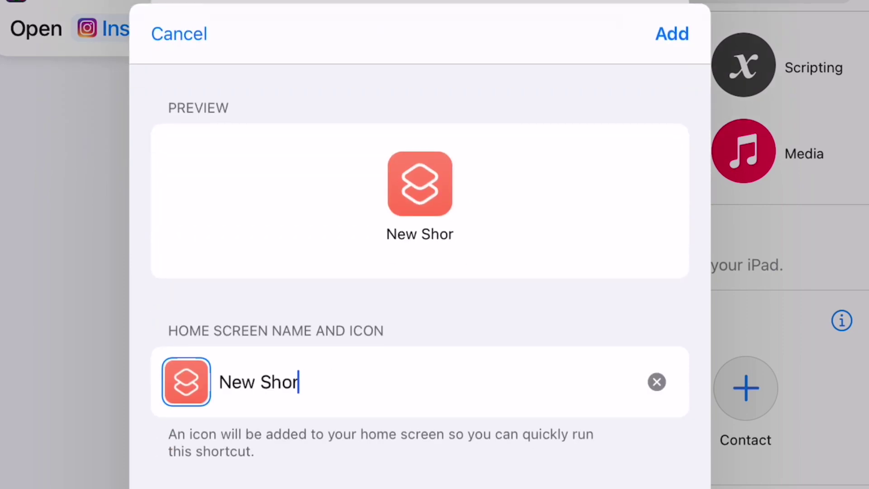
key("BackSpace")
key("BackSpace")
key("BackSpace")
type("Inst")
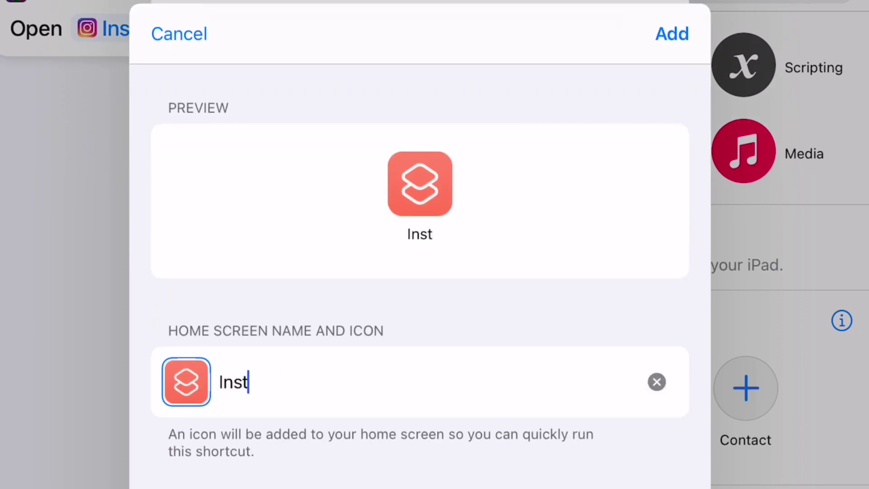
key("BackSpace")
key("BackSpace")
key("BackSpace")
key("BackSpace")
type("Ins")
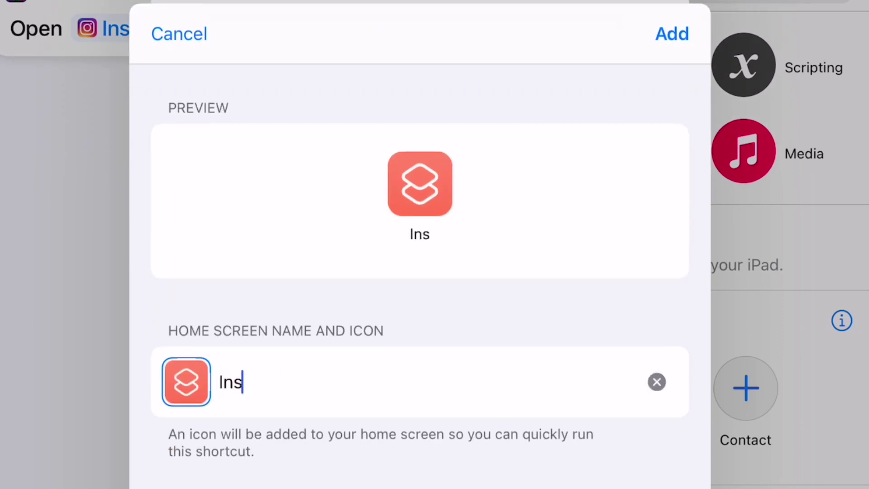
type("tagram ")
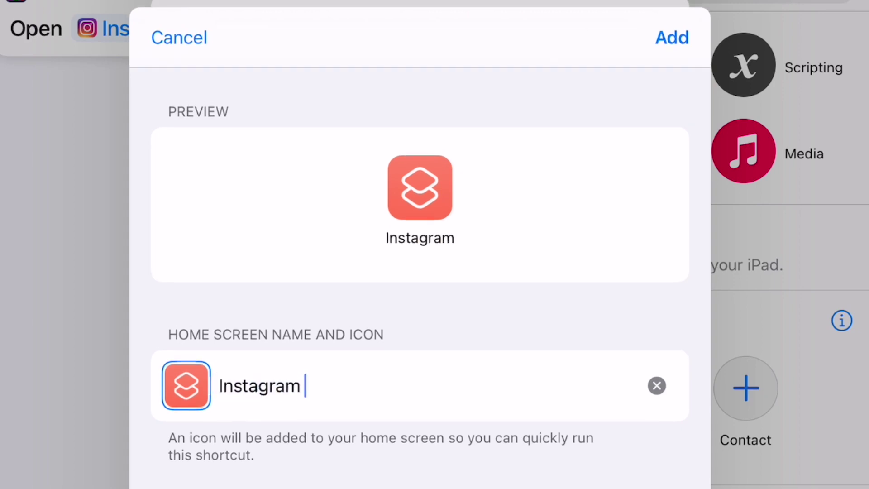
type("💖")
left_click(762, 14)
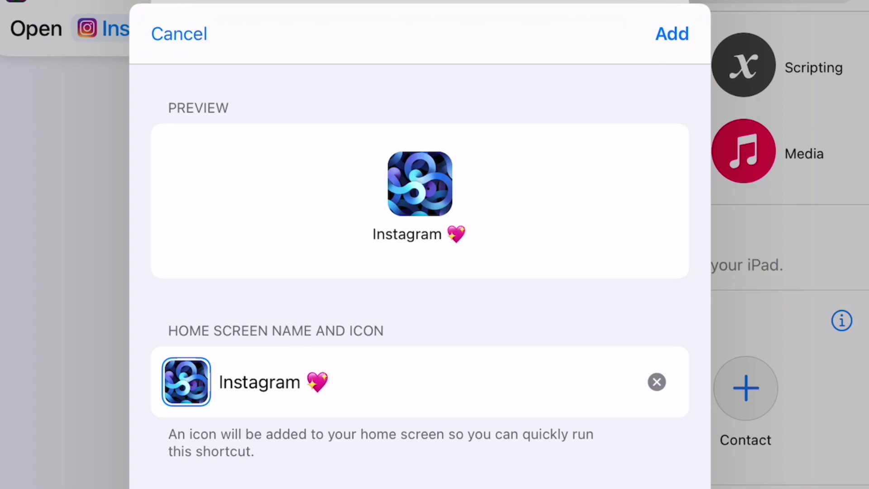
left_click(673, 33)
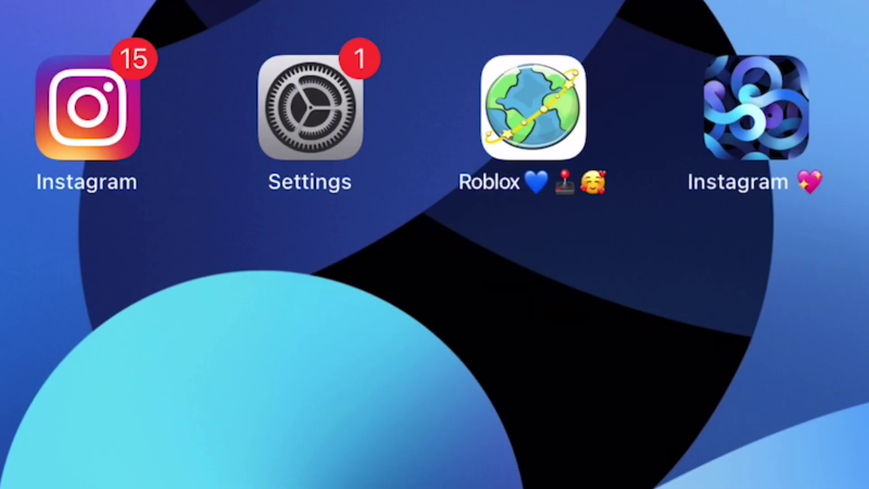
Step: Launch the swirl-icon Instagram 💖 shortcut and scroll the profile to confirm Instagram opens
left_click(757, 107)
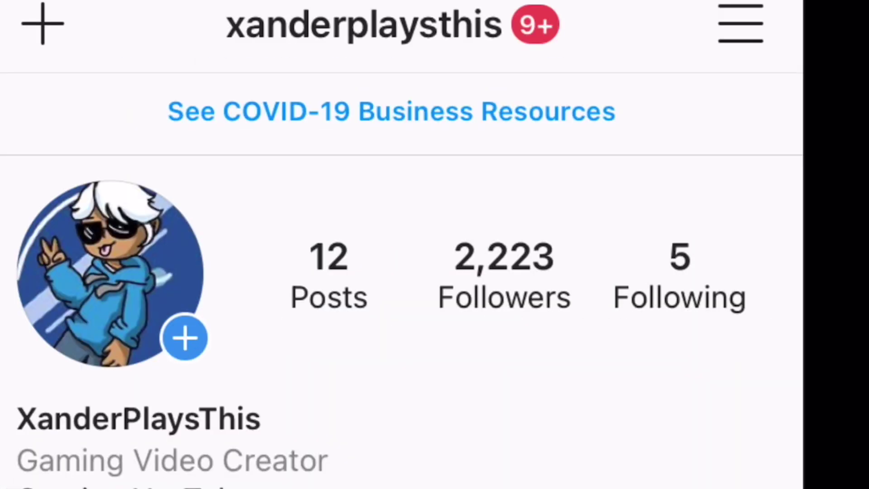
scroll(402, 272, "down", 5)
scroll(402, 271, "up", 5)
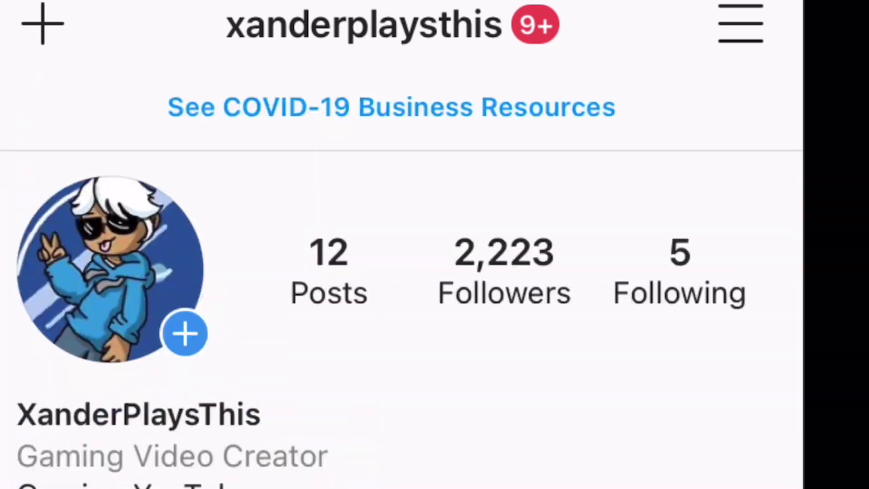